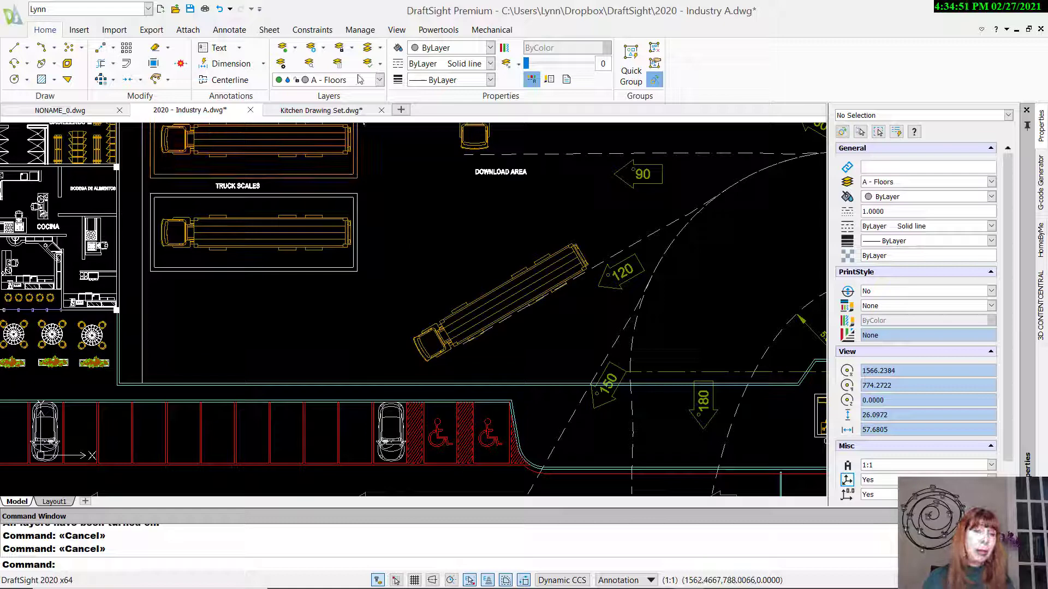
{"action": "left_click", "coordinate": [381, 65]}
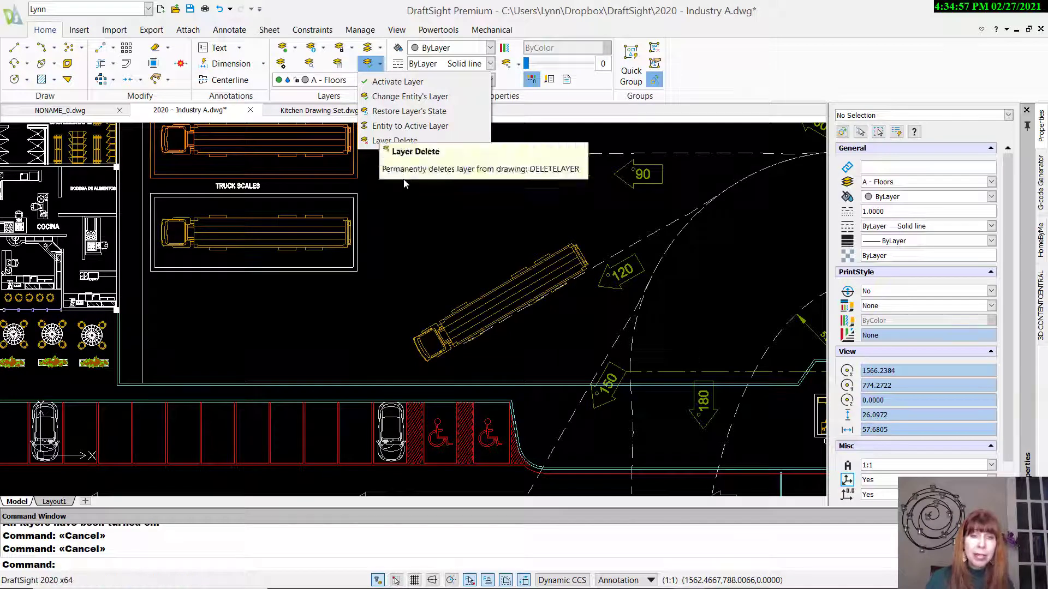
{"action": "left_click", "coordinate": [401, 198]}
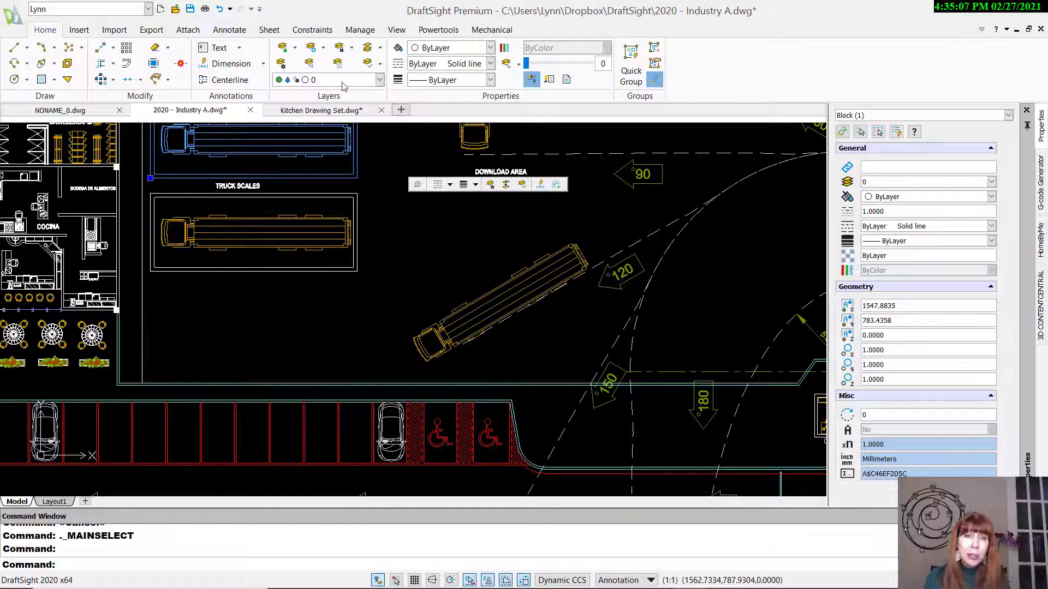
Hide layer 0 by picking the lower truck scale frame, and turn all layers back on.
{"action": "left_click", "coordinate": [295, 49]}
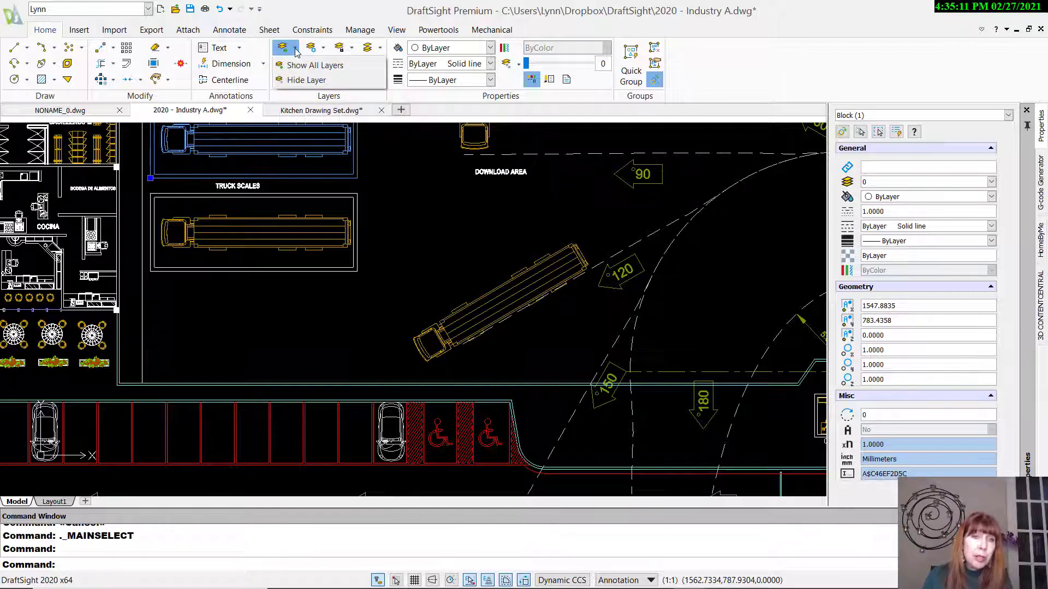
{"action": "left_click", "coordinate": [305, 80]}
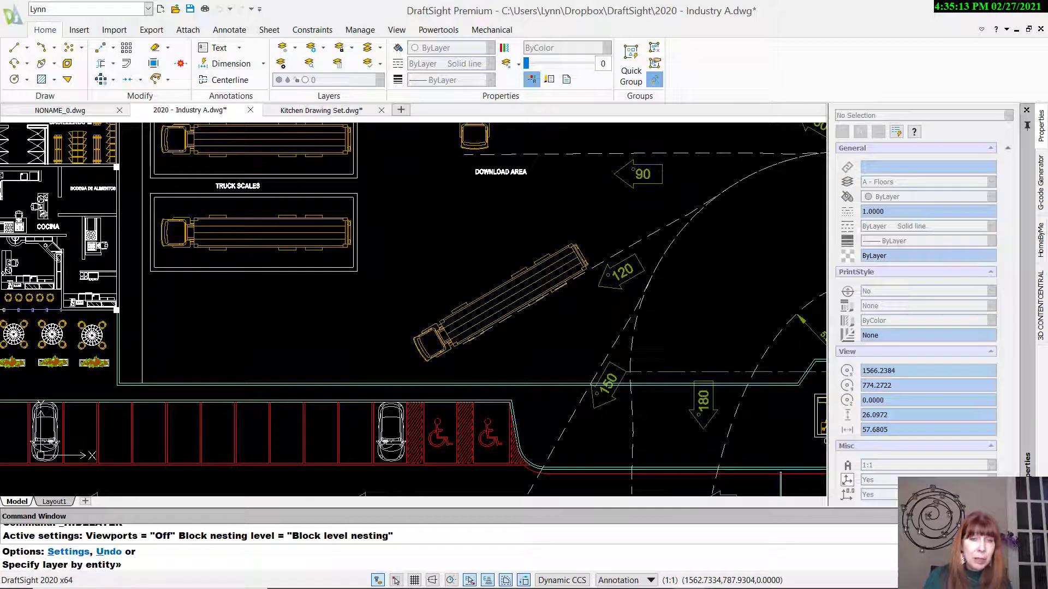
{"action": "left_click", "coordinate": [305, 194]}
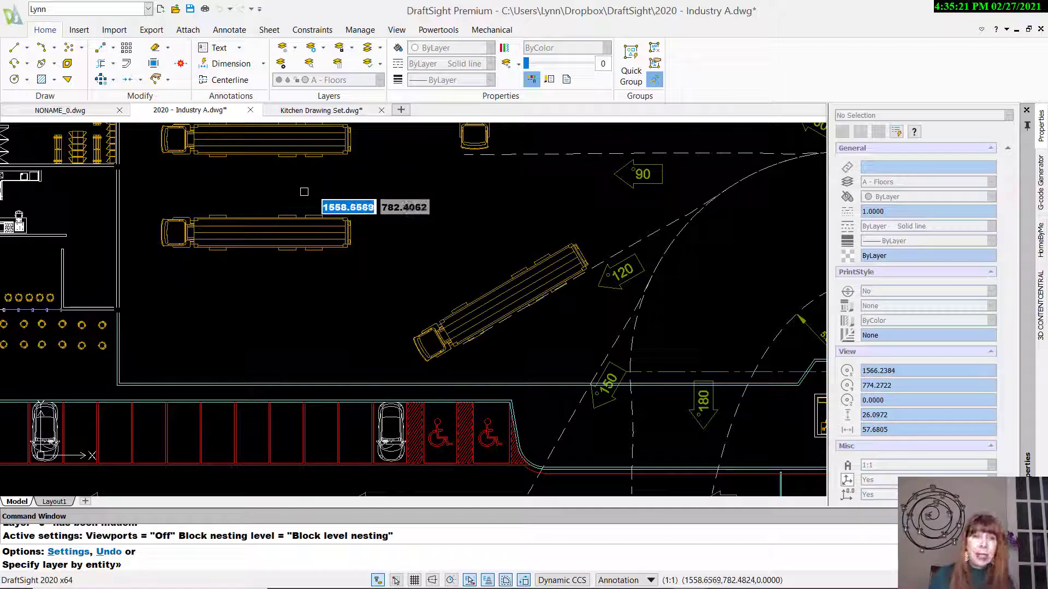
{"action": "left_click", "coordinate": [295, 49]}
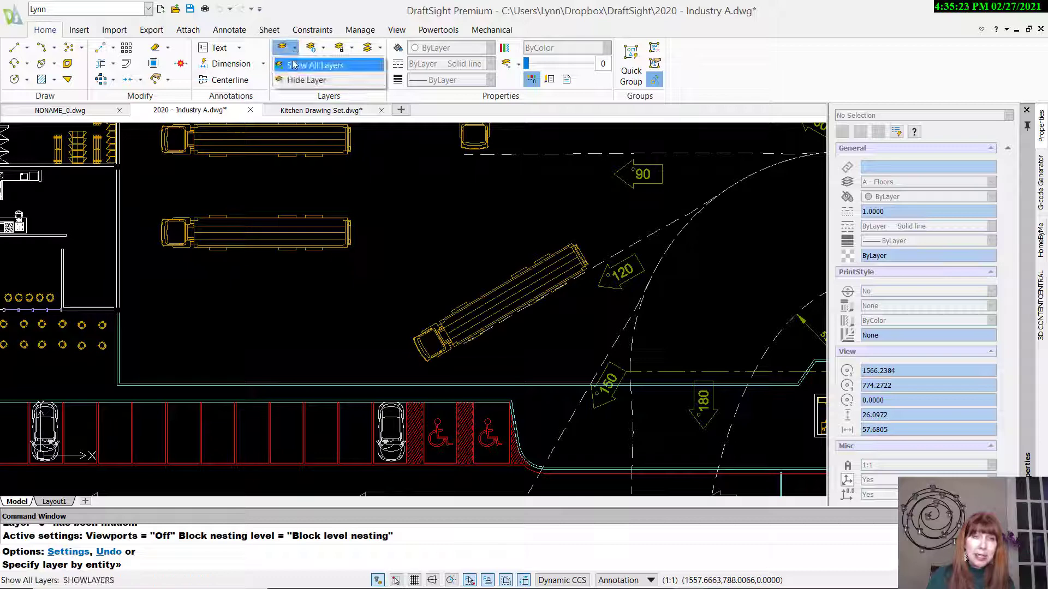
{"action": "left_click", "coordinate": [293, 65]}
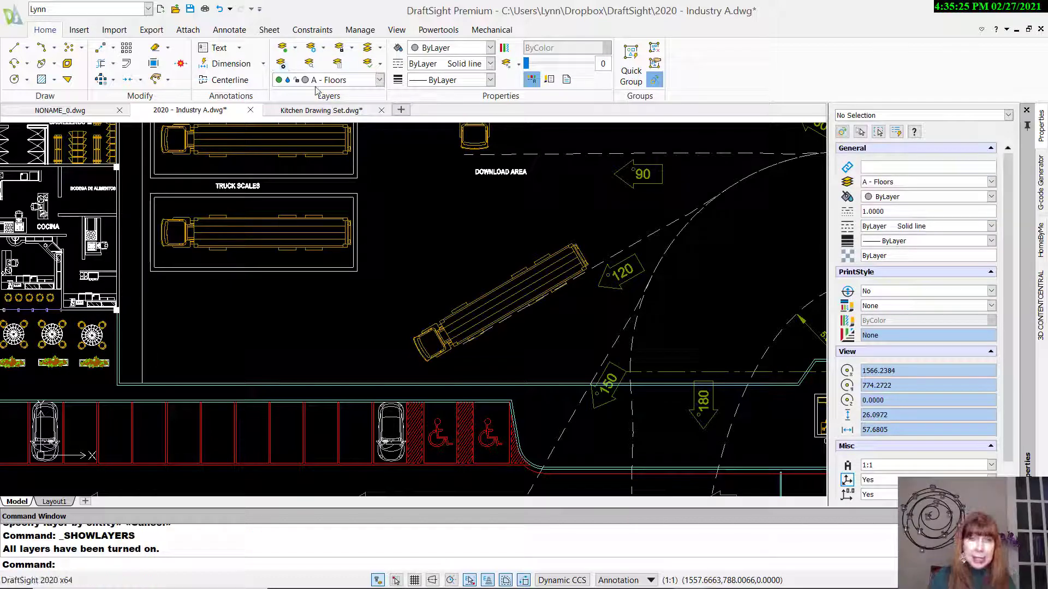
{"action": "left_click", "coordinate": [323, 49]}
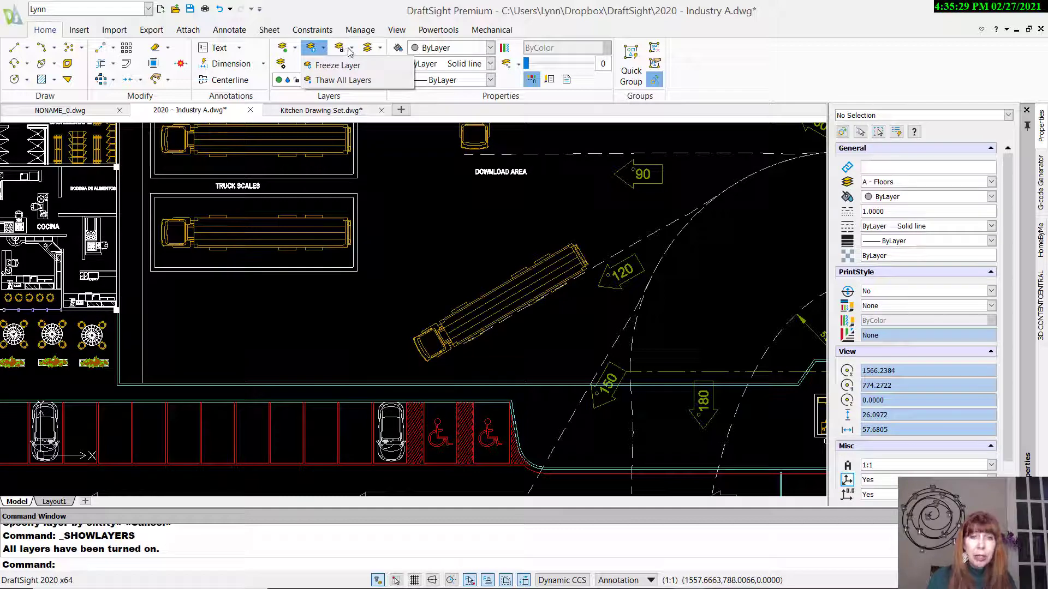
{"action": "left_click", "coordinate": [344, 49]}
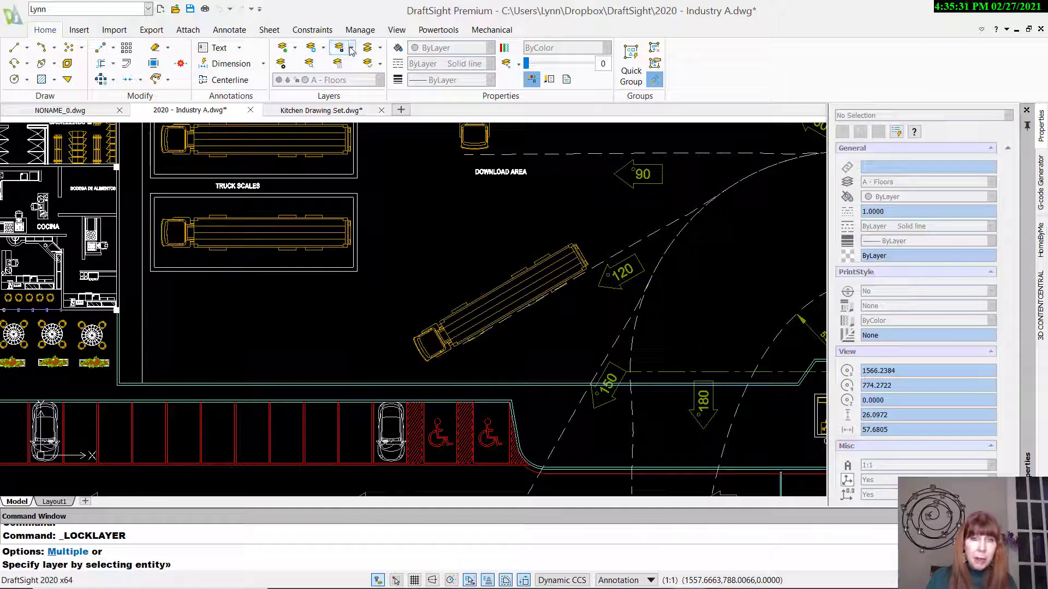
{"action": "left_click", "coordinate": [351, 49]}
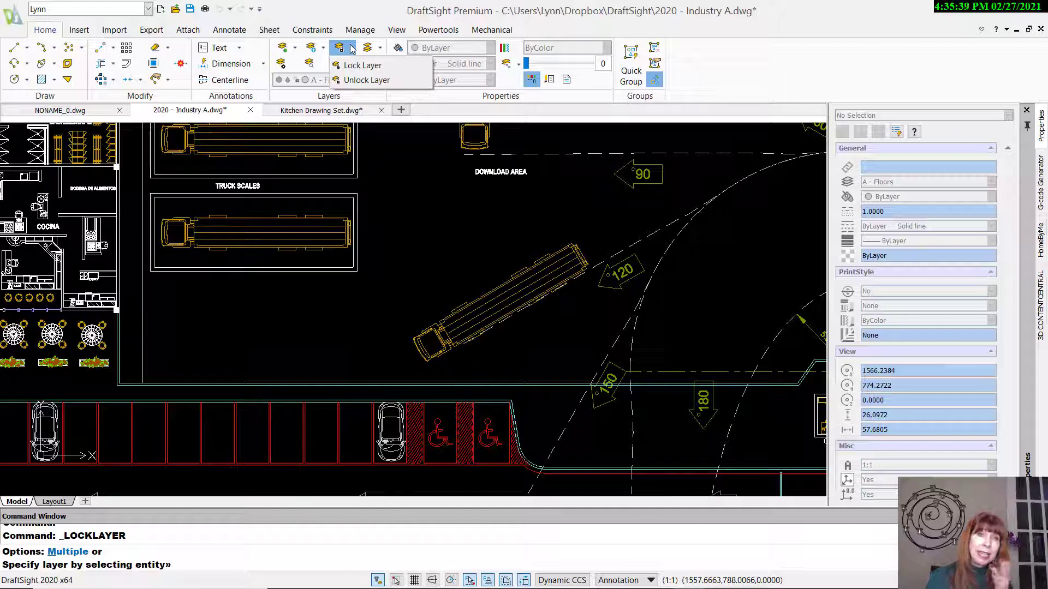
{"action": "left_click", "coordinate": [379, 49]}
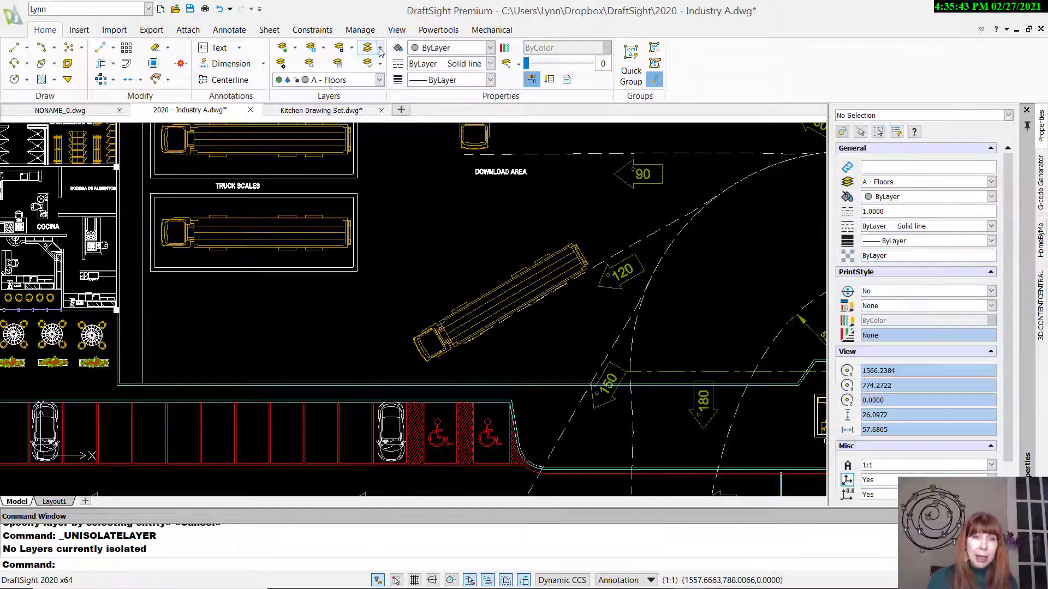
Isolate layer 0 by picking the lower truck scale block, and restore the other layers with Unisolate Layer.
{"action": "left_click", "coordinate": [379, 50]}
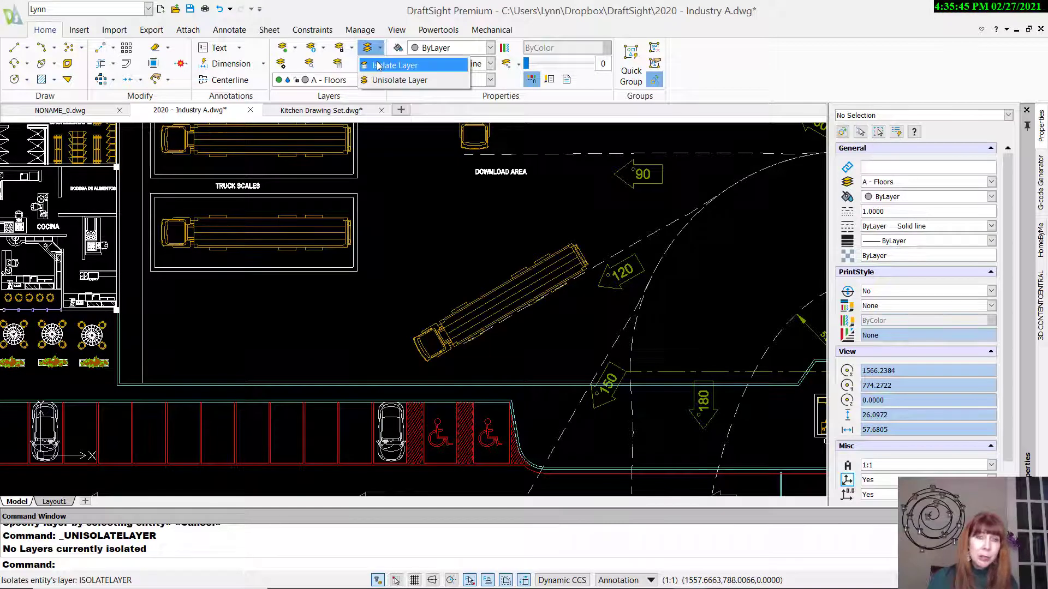
{"action": "left_click", "coordinate": [378, 66]}
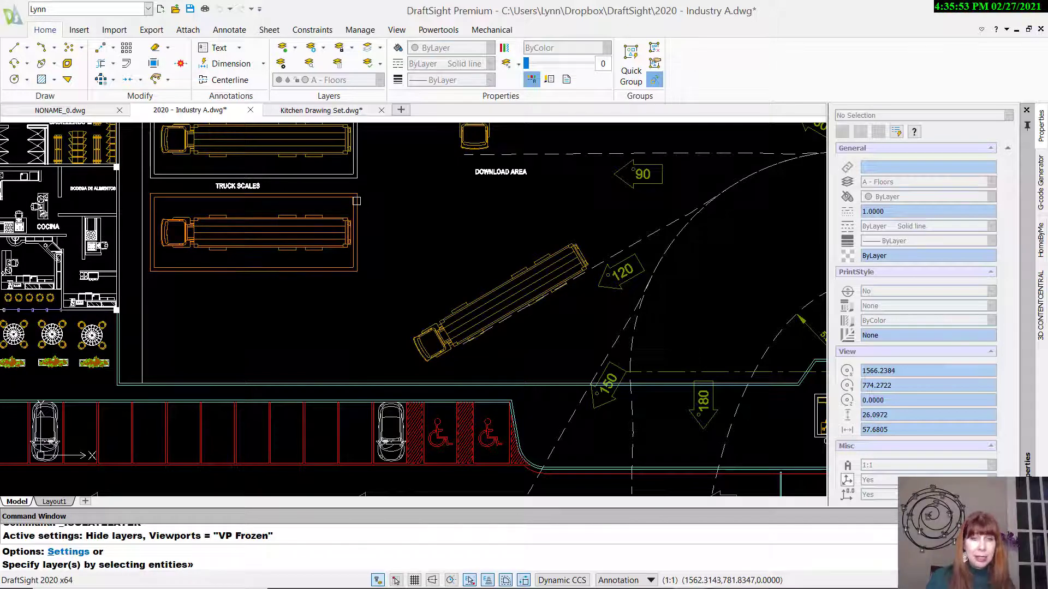
{"action": "left_click", "coordinate": [356, 201]}
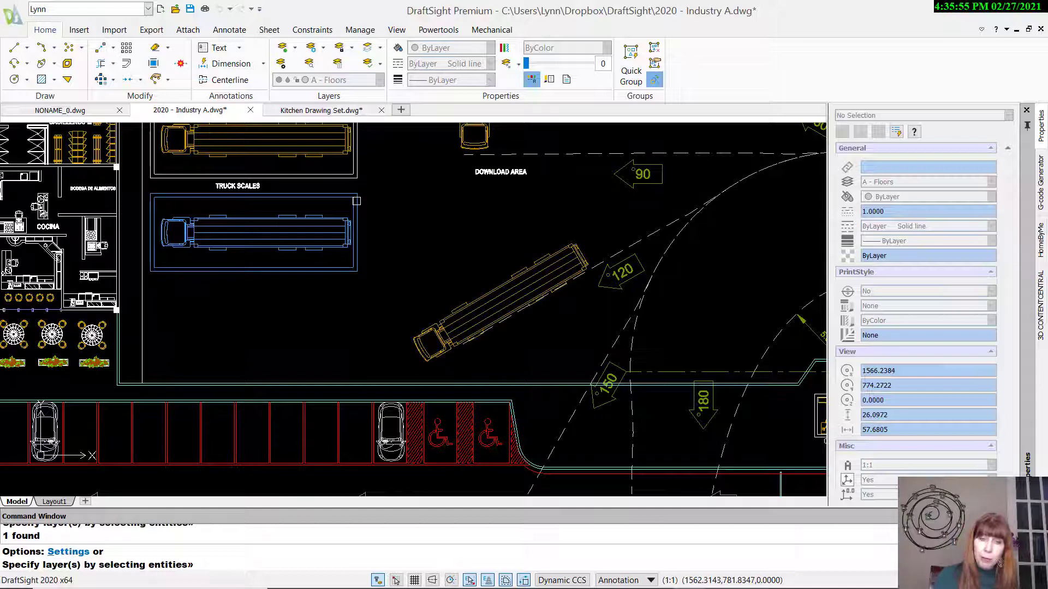
{"action": "key", "text": "Return"}
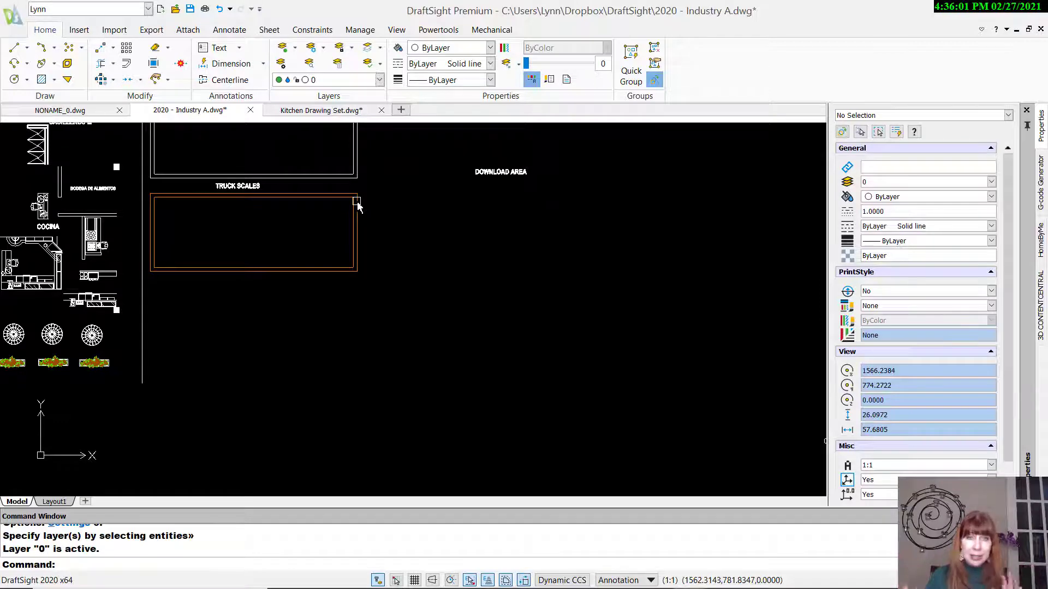
{"action": "left_click", "coordinate": [380, 50]}
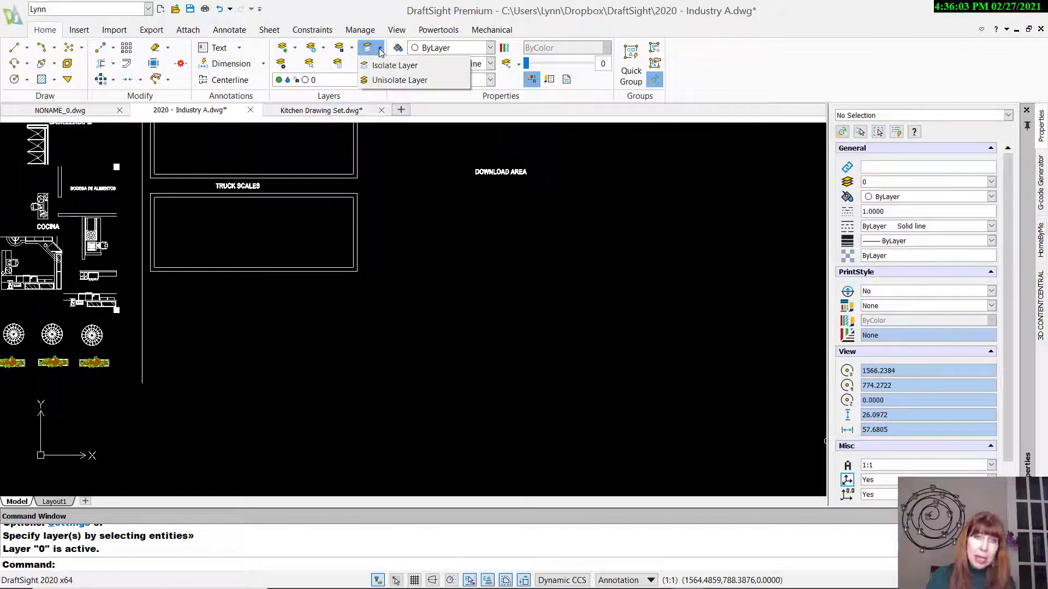
{"action": "left_click", "coordinate": [399, 81]}
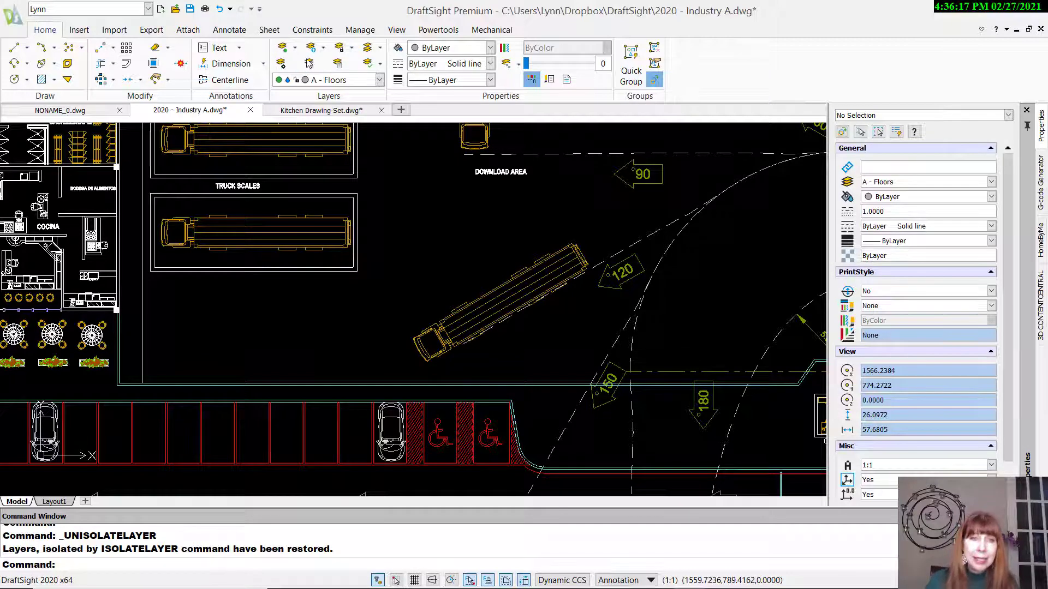
Use Layer Preview on the whole site plan to view the A - Wall and A - Wall 2 layers one at a time.
{"action": "left_click", "coordinate": [308, 65]}
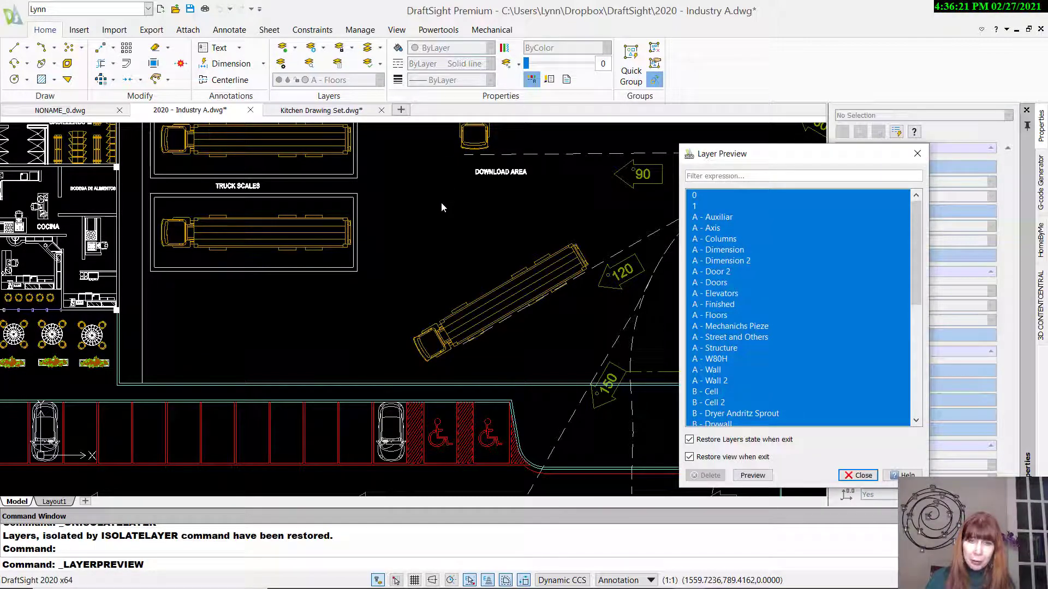
{"action": "key", "text": "Escape"}
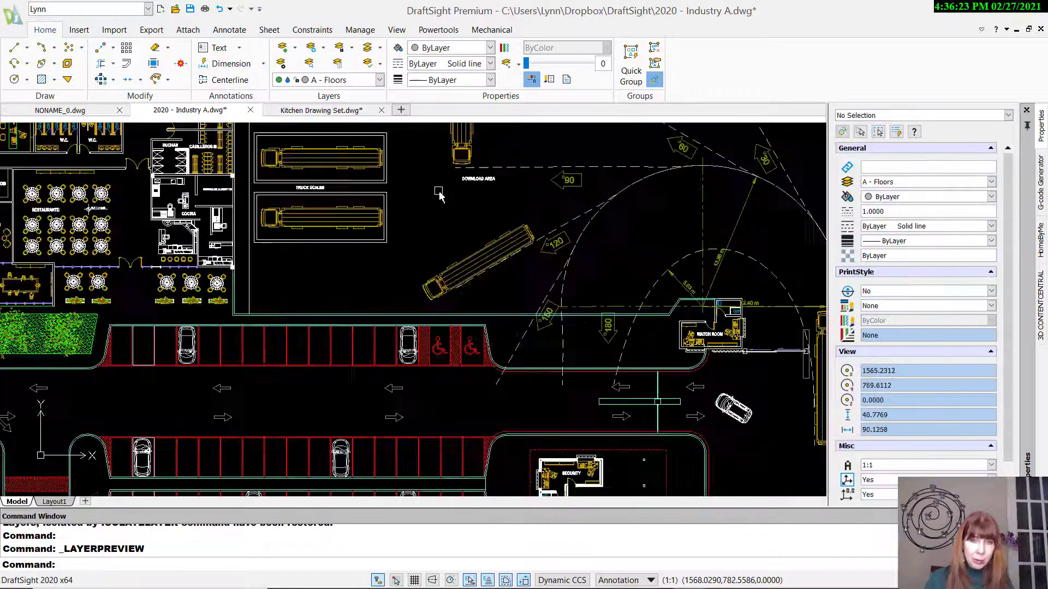
{"action": "scroll", "coordinate": [438, 191], "scroll_direction": "down", "scroll_amount": 5}
{"action": "left_click", "coordinate": [437, 189]}
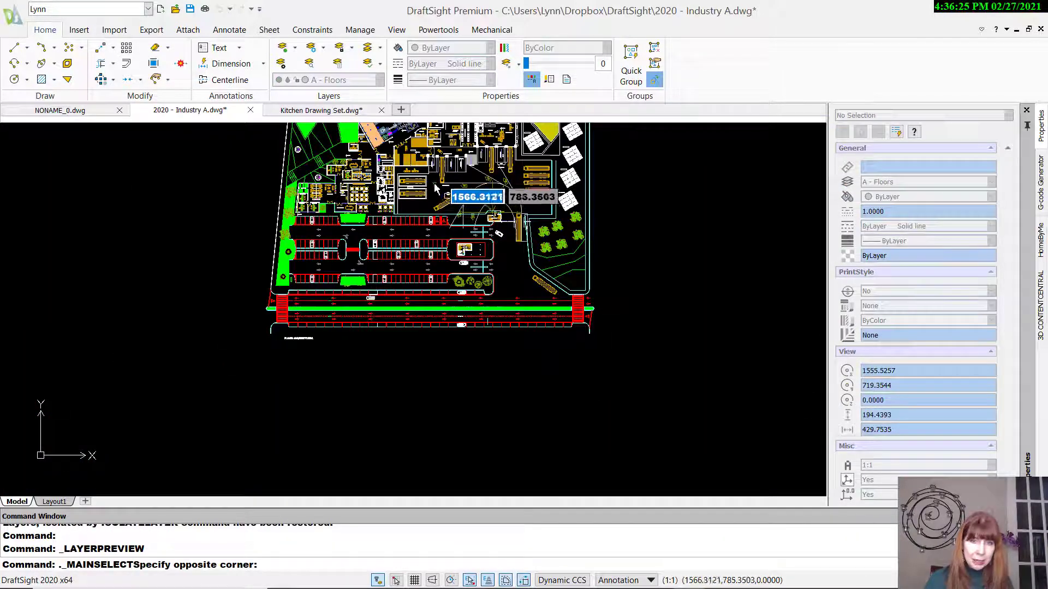
{"action": "middle_click_drag", "start_coordinate": [437, 190], "coordinate": [437, 272]}
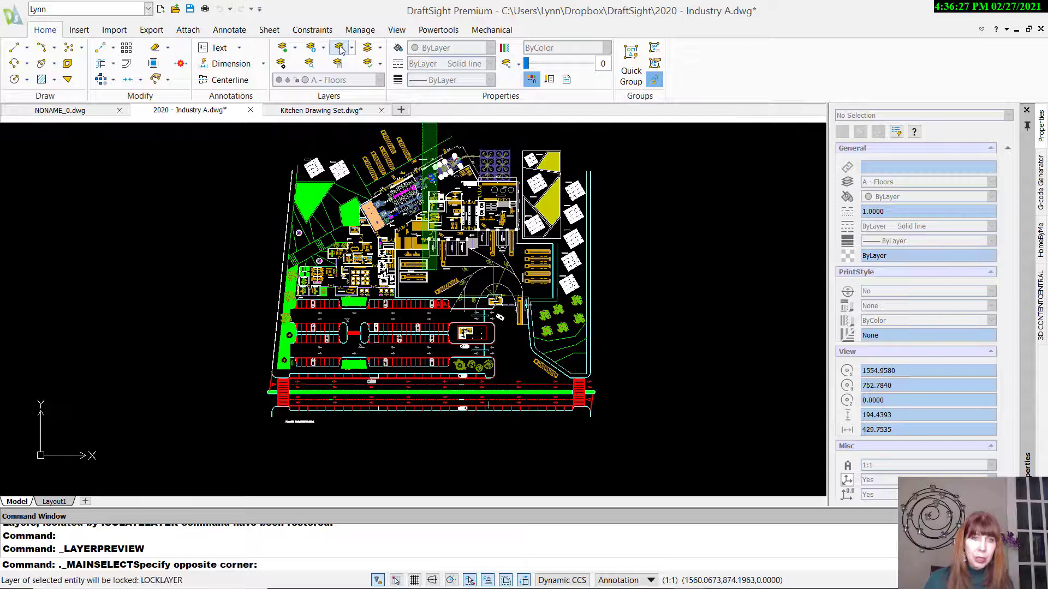
{"action": "left_click", "coordinate": [309, 64]}
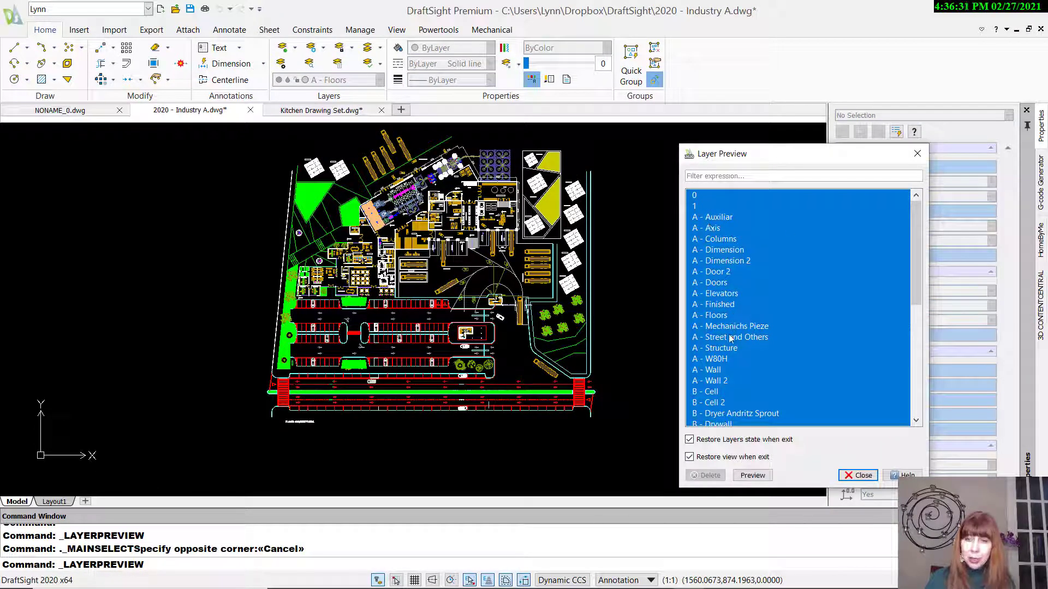
{"action": "left_click", "coordinate": [723, 358]}
{"action": "left_click", "coordinate": [721, 370]}
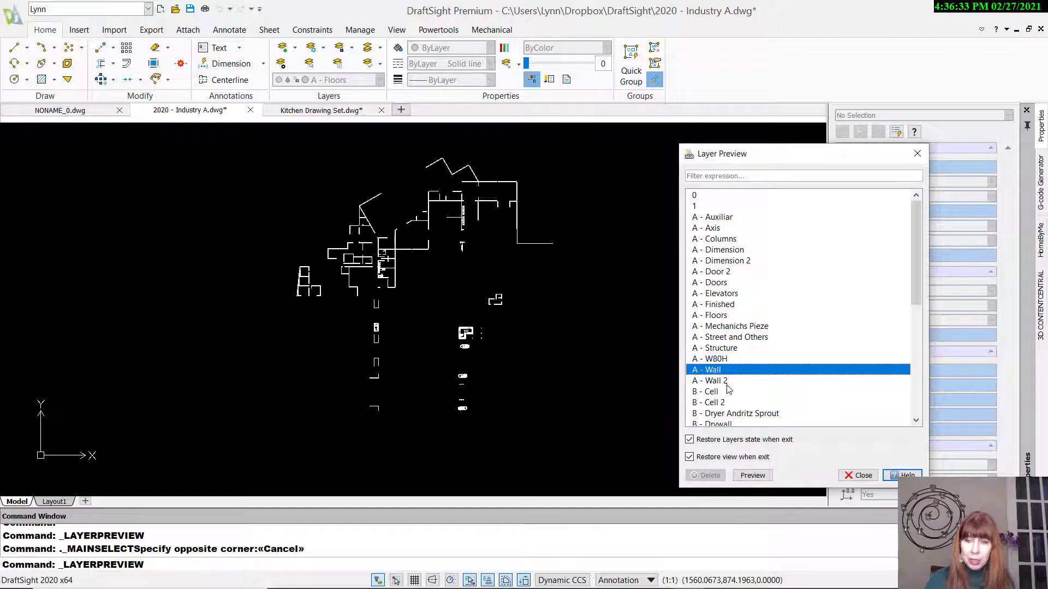
{"action": "left_click", "coordinate": [727, 382]}
Preview the B - Feature 2, B - Feature 3 and B - Hatch layers individually, and close the layer preview.
{"action": "scroll", "coordinate": [727, 381], "scroll_direction": "down", "scroll_amount": 3}
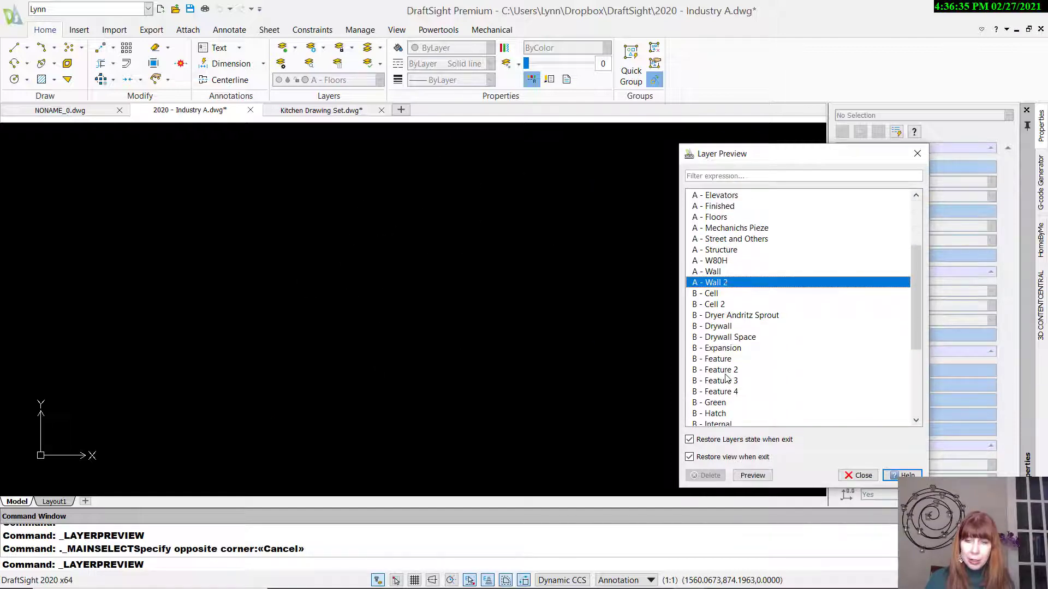
{"action": "left_click", "coordinate": [726, 402]}
{"action": "left_click", "coordinate": [730, 372]}
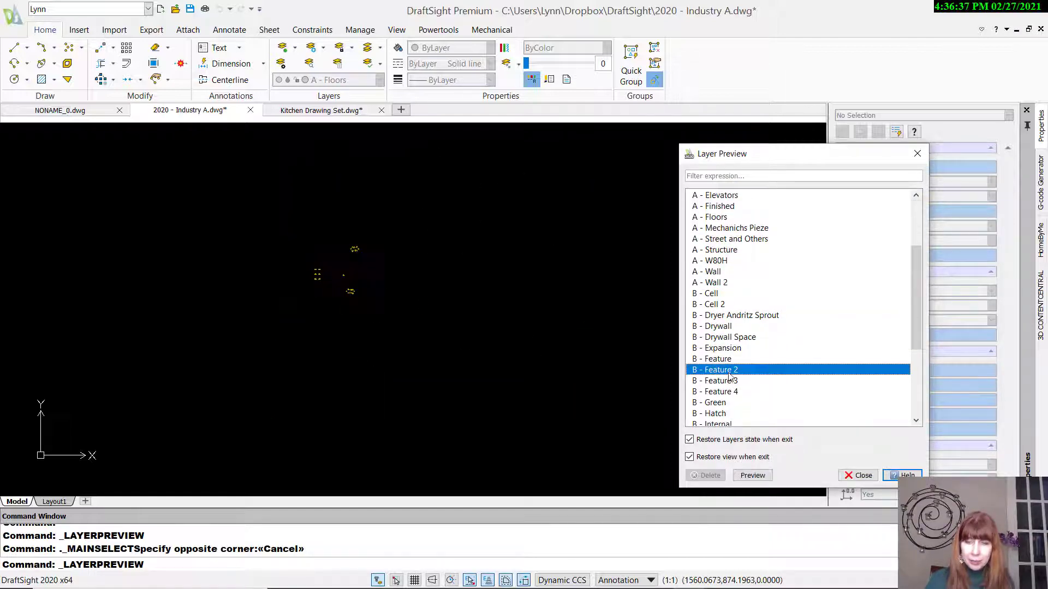
{"action": "left_click", "coordinate": [730, 382]}
{"action": "scroll", "coordinate": [730, 382], "scroll_direction": "down", "scroll_amount": 1}
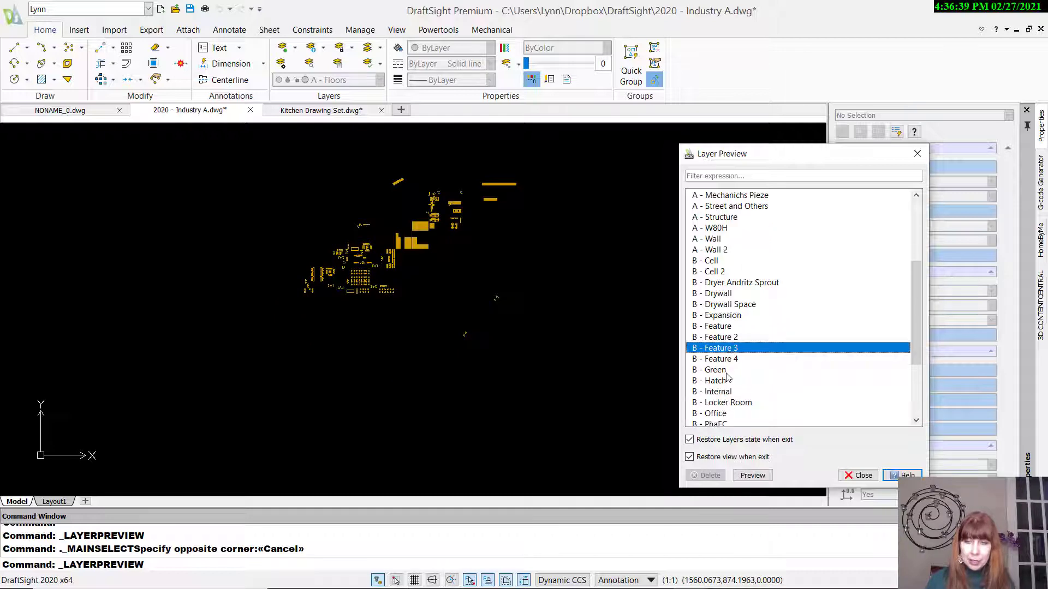
{"action": "left_click", "coordinate": [722, 382]}
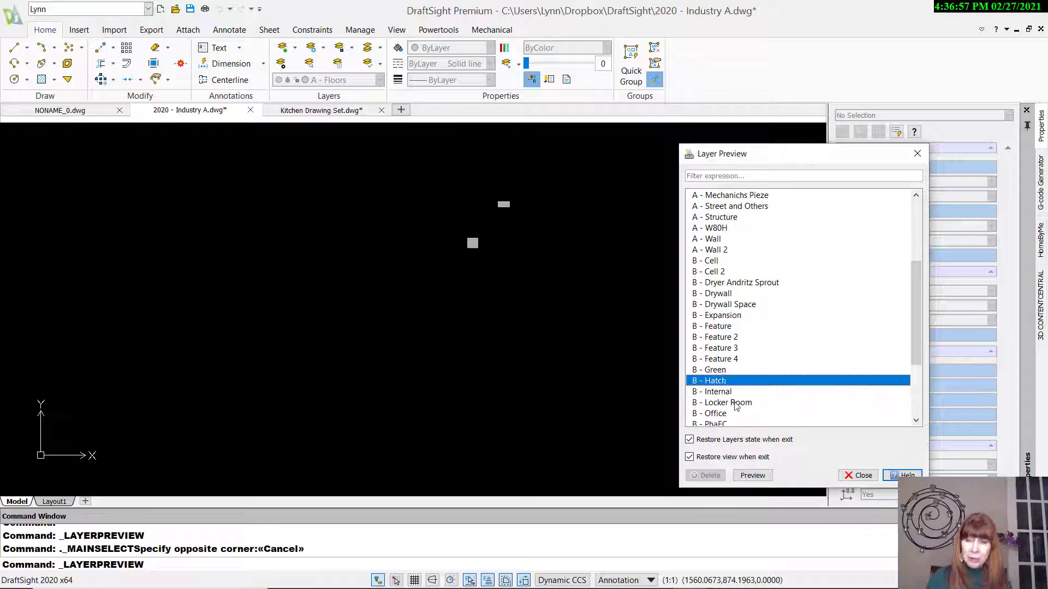
{"action": "left_click", "coordinate": [862, 475]}
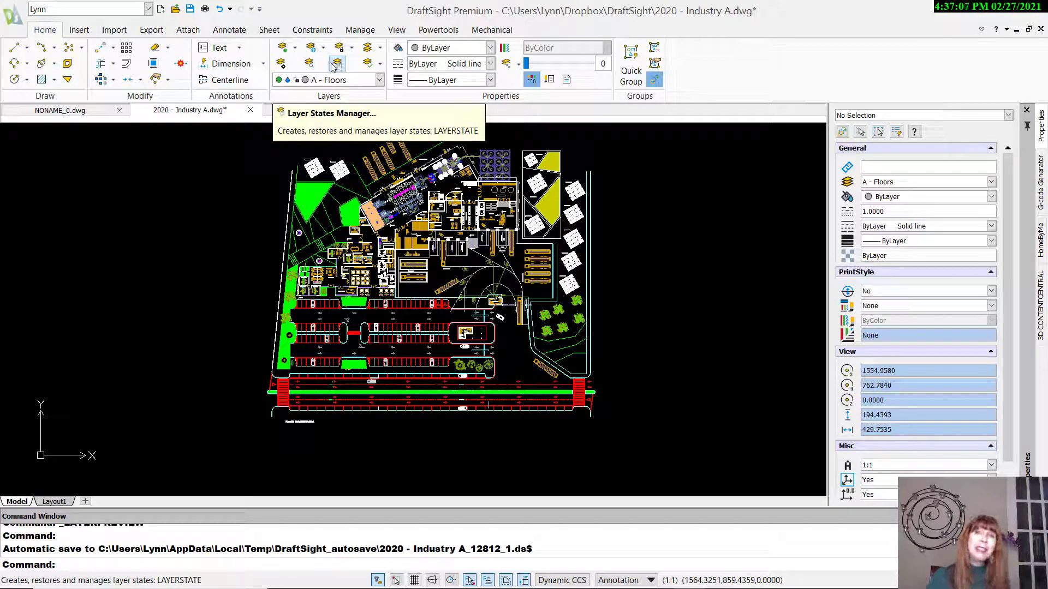
Change the DOWNLOAD AREA text's layer to A - Auxiliar by matching it to the 90 direction arrow.
{"action": "left_click", "coordinate": [382, 64]}
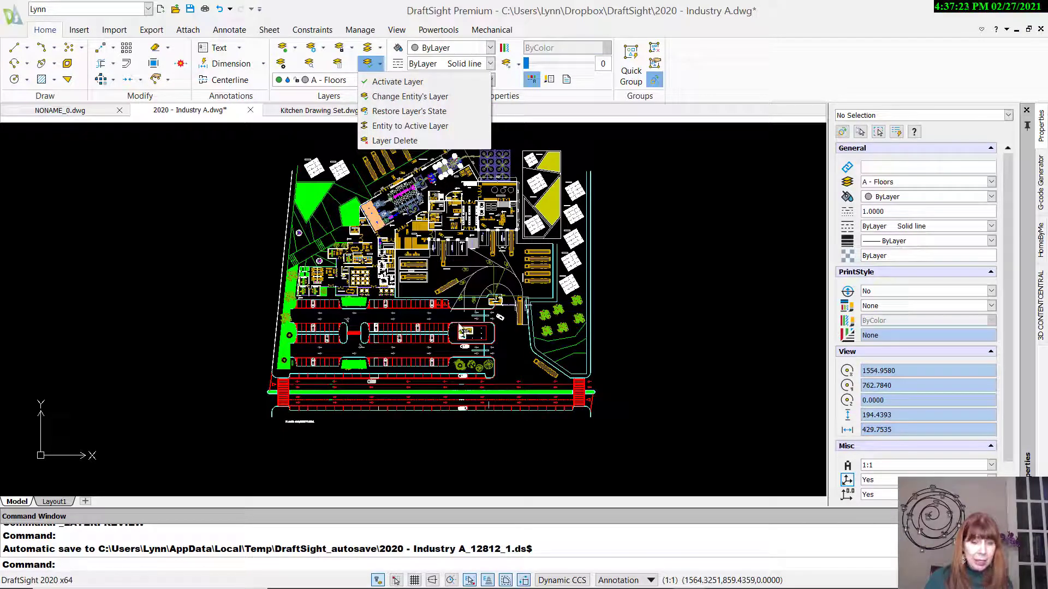
{"action": "key", "text": "Escape"}
{"action": "scroll", "coordinate": [456, 322], "scroll_direction": "up", "scroll_amount": 5}
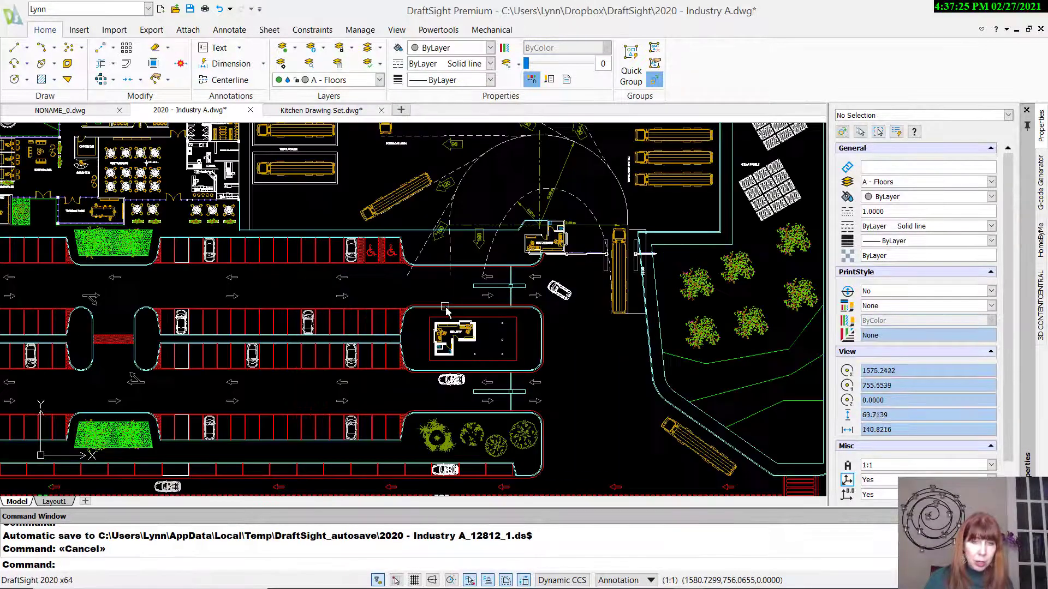
{"action": "scroll", "coordinate": [447, 311], "scroll_direction": "up", "scroll_amount": 1}
{"action": "middle_click_drag", "start_coordinate": [447, 311], "coordinate": [528, 480]}
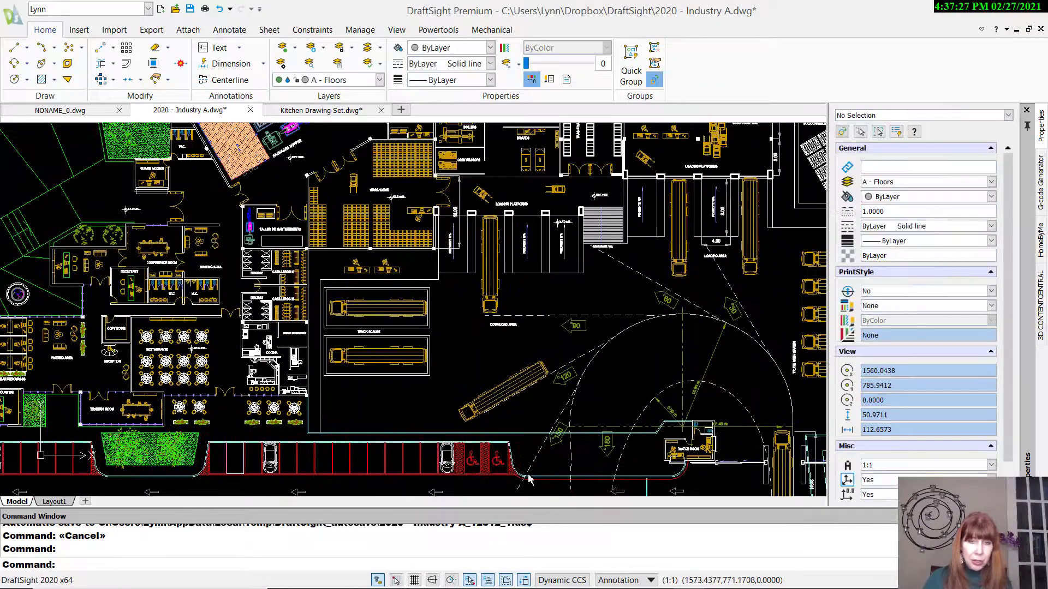
{"action": "scroll", "coordinate": [491, 362], "scroll_direction": "up", "scroll_amount": 2}
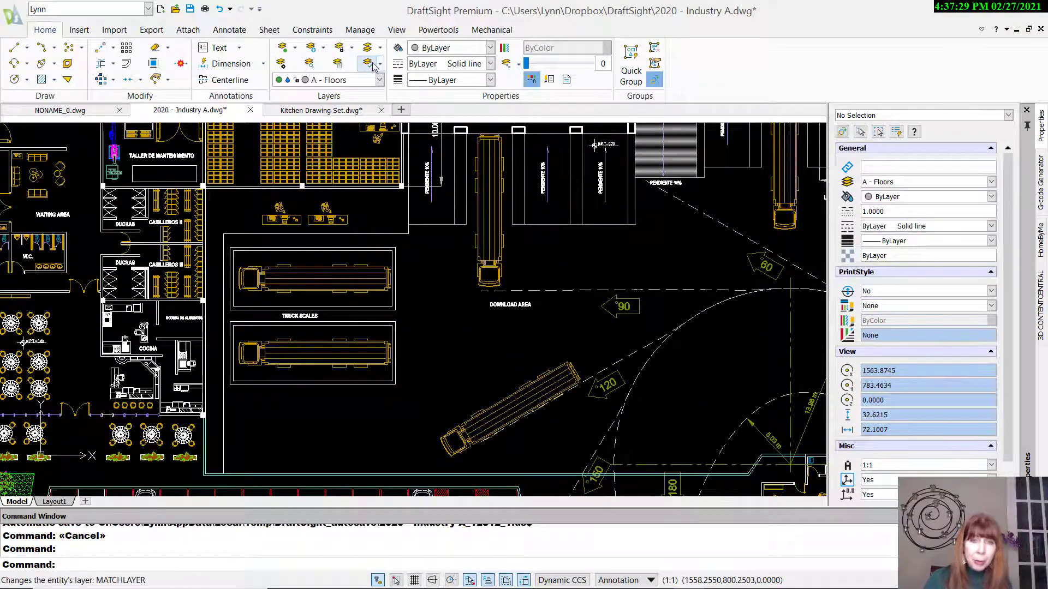
{"action": "left_click", "coordinate": [374, 65]}
{"action": "left_click", "coordinate": [380, 66]}
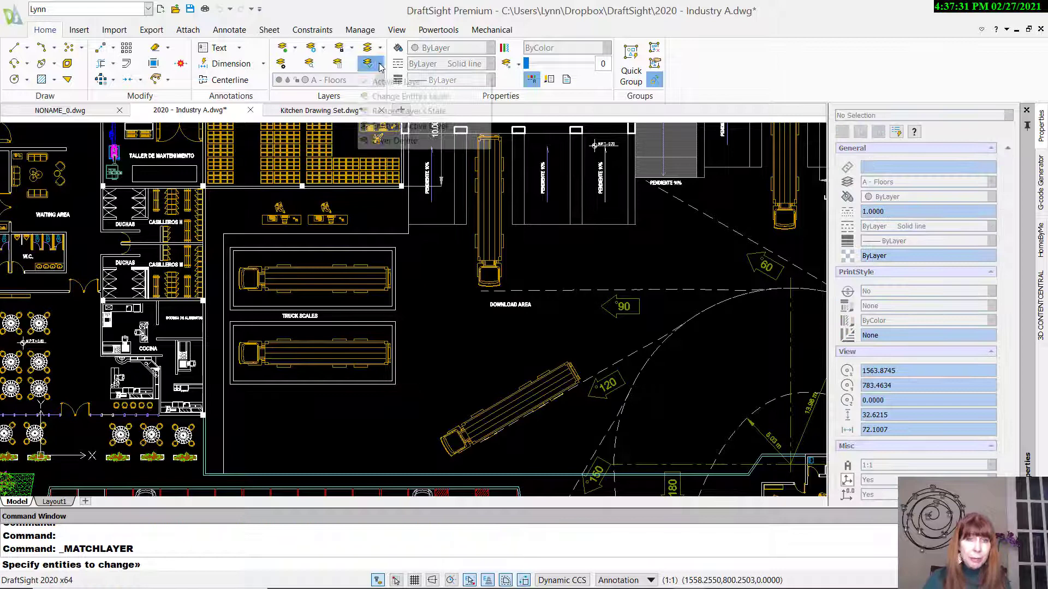
{"action": "left_click", "coordinate": [387, 97]}
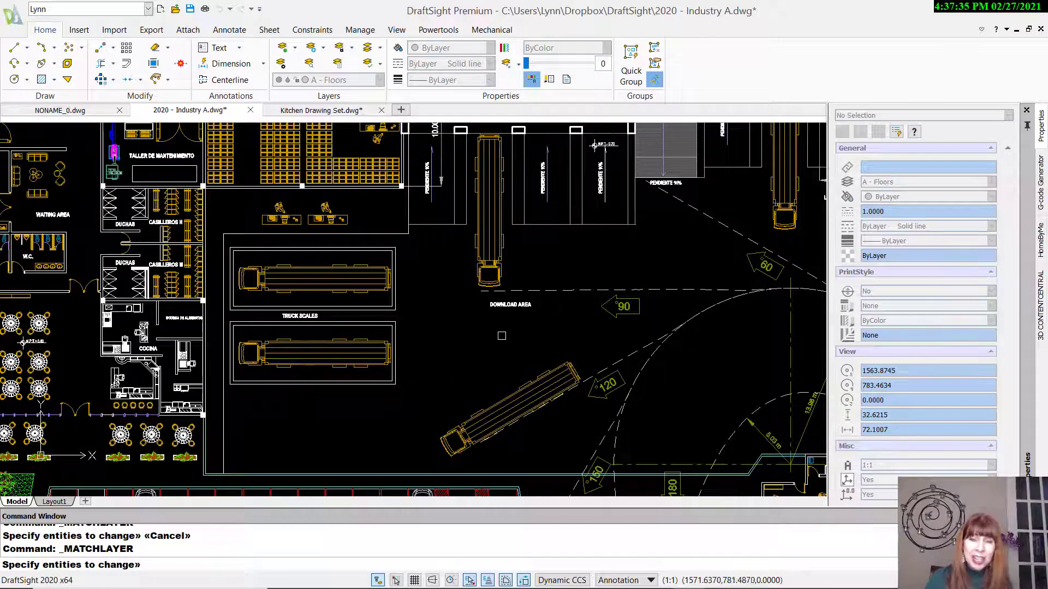
{"action": "left_click", "coordinate": [502, 306]}
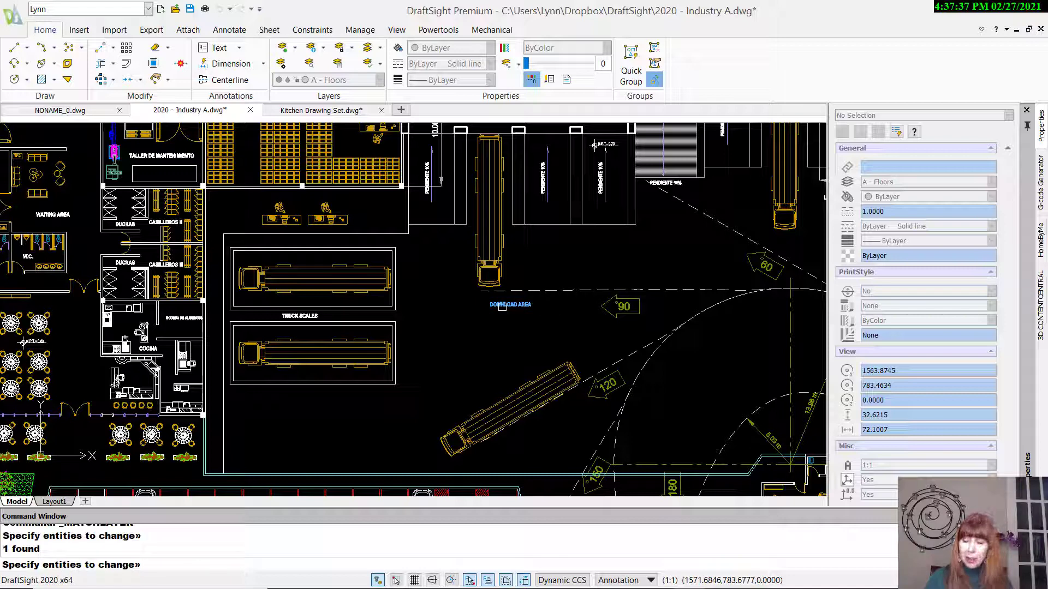
{"action": "key", "text": "Return"}
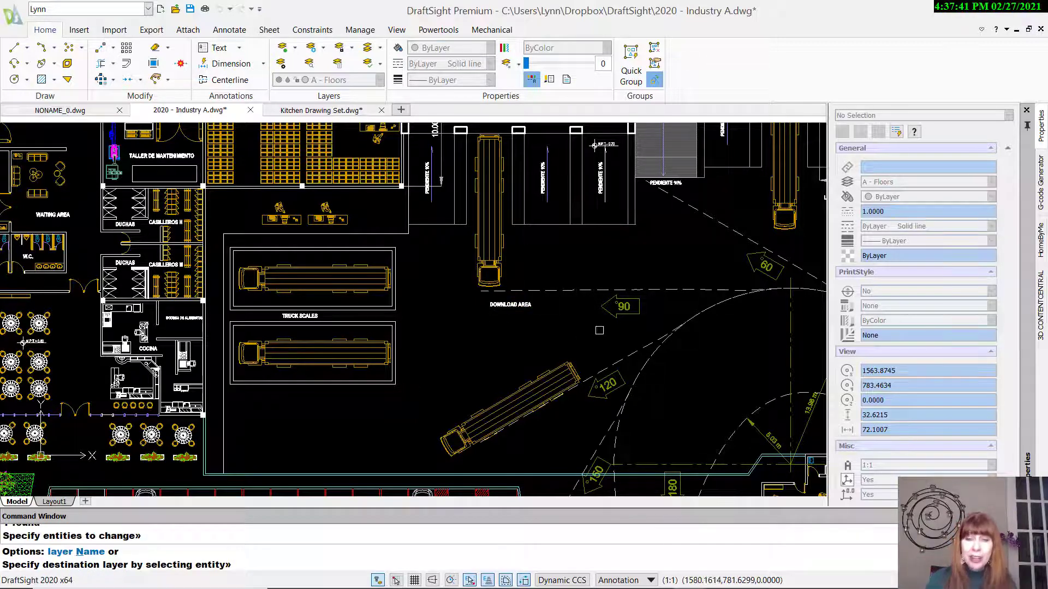
{"action": "left_click", "coordinate": [631, 312]}
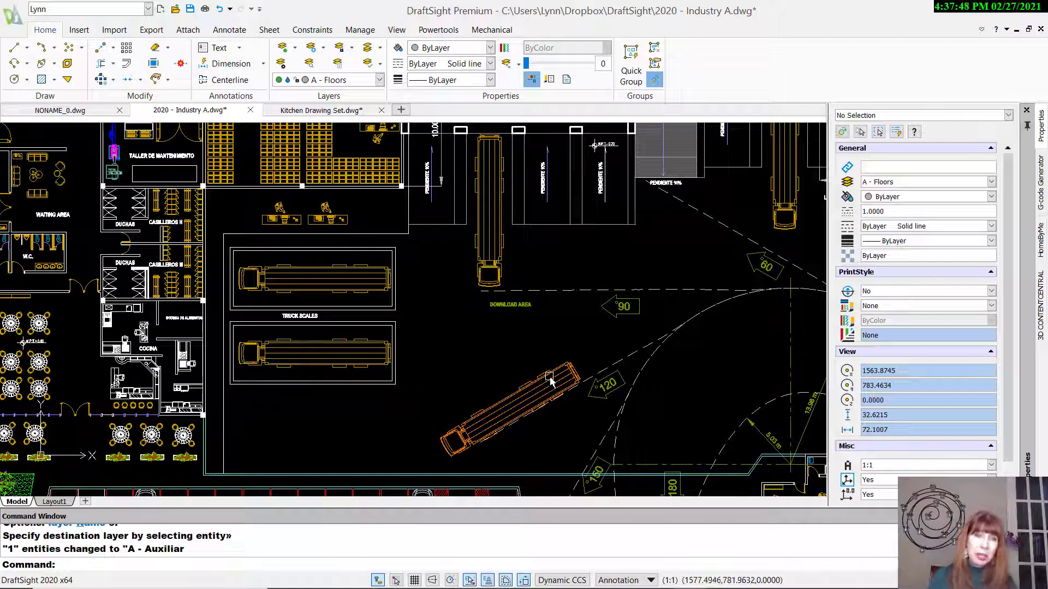
Show the additional layer tools that include Change Entity's Layer.
{"action": "left_click", "coordinate": [380, 64]}
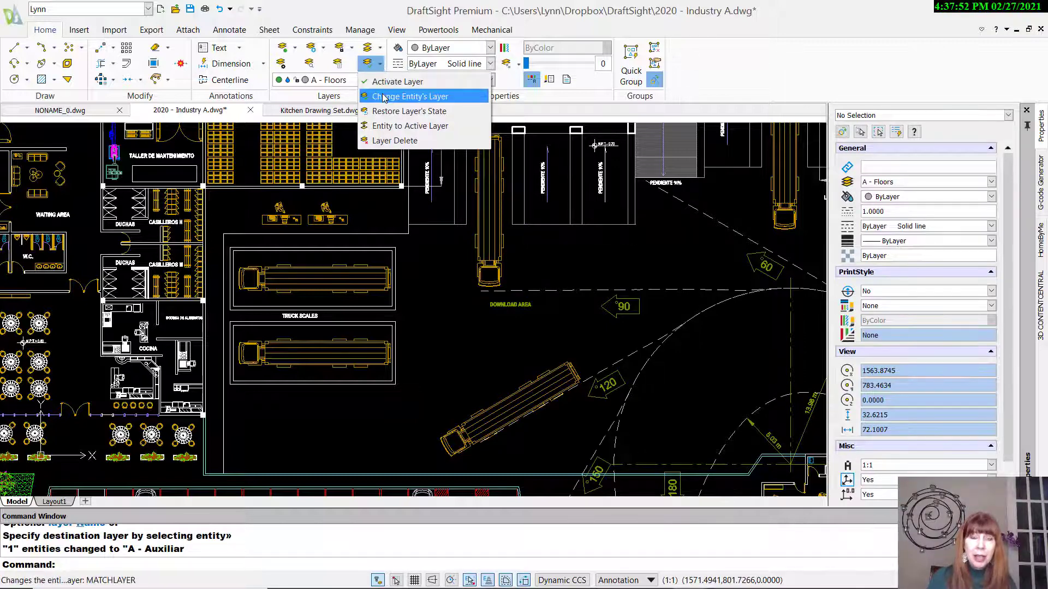